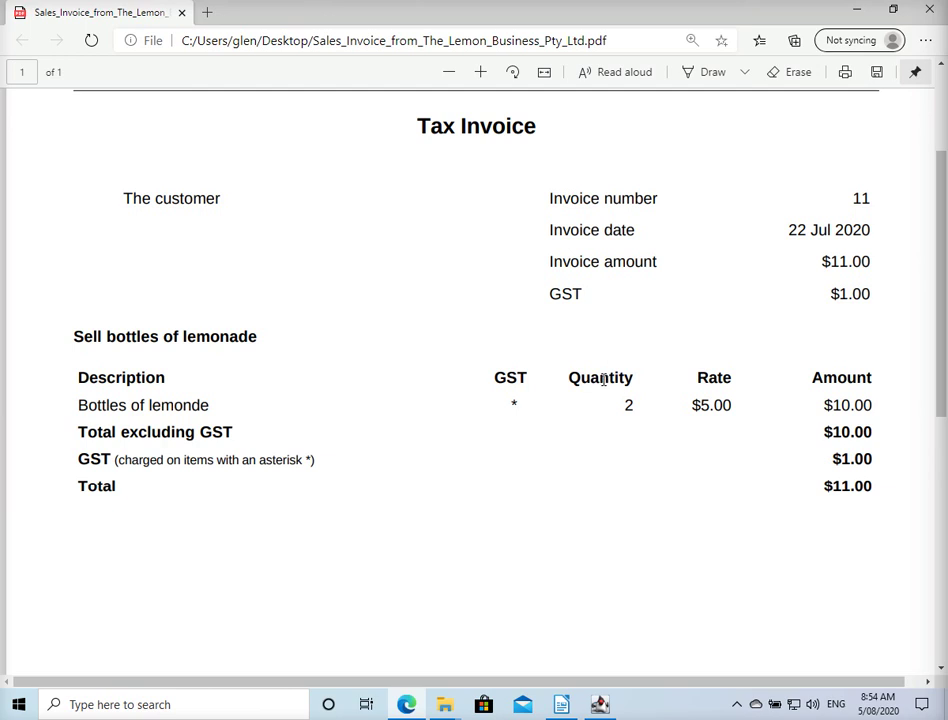
- Examine the Quantity and Rate columns of the lemonade sales invoice PDF
double_click(600, 379)
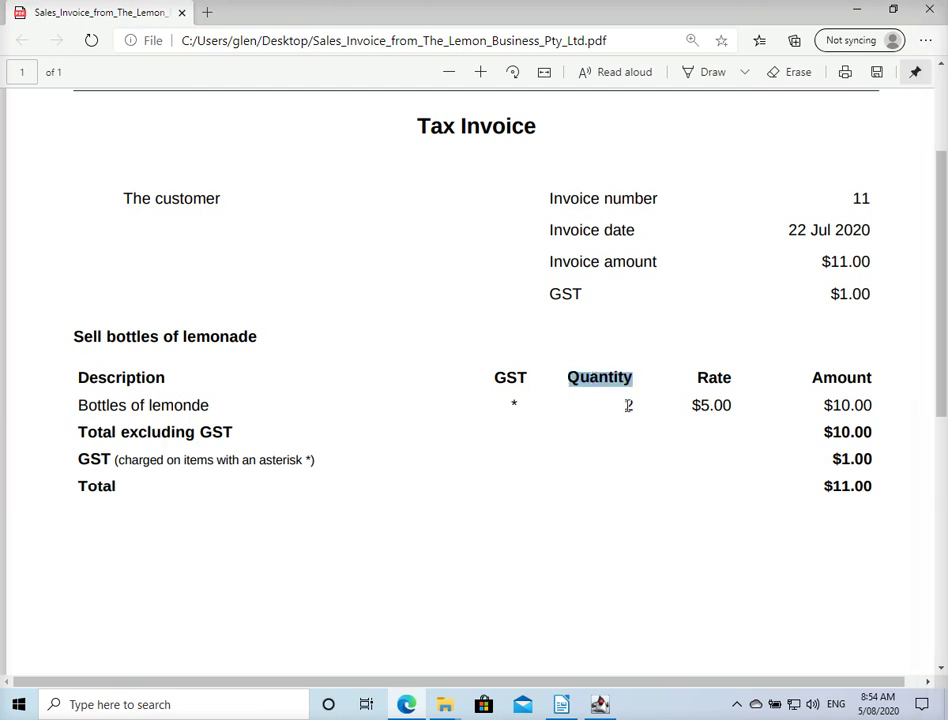
left_click(675, 379)
double_click(717, 376)
left_click(713, 444)
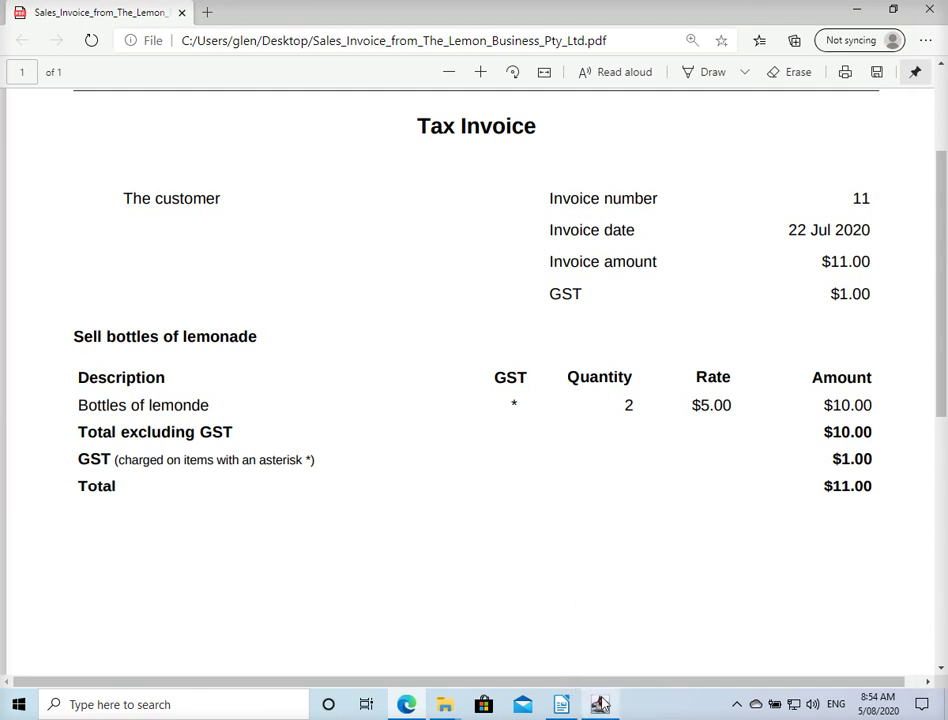
- In FAS 3 Desktop, open the template document upload page and save the default Sales invoice template to the Desktop as template_sales_invoice
key("alt+Tab")
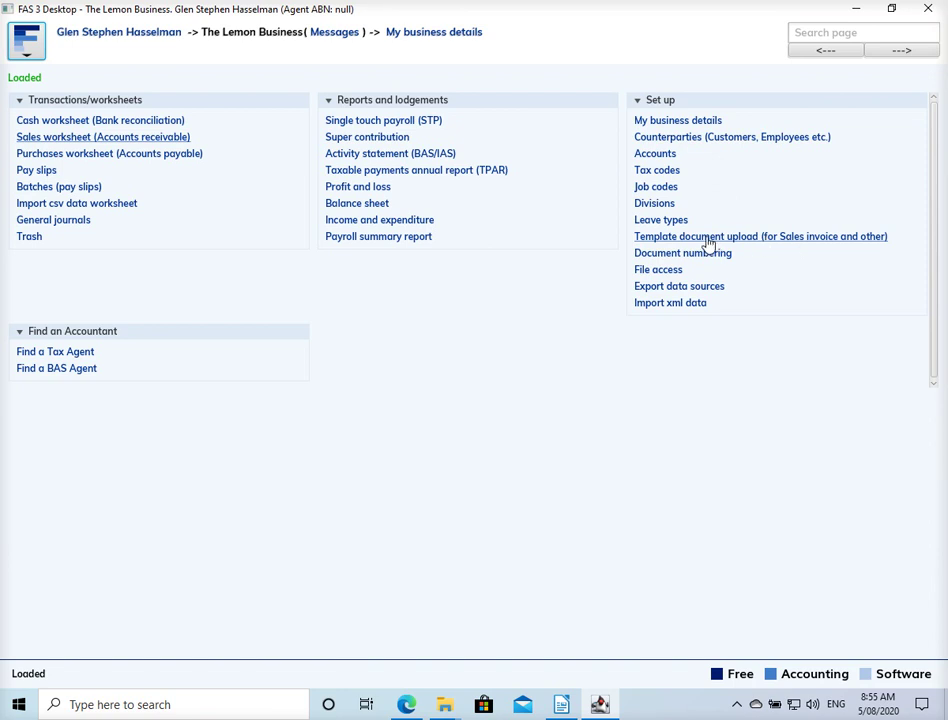
left_click(794, 245)
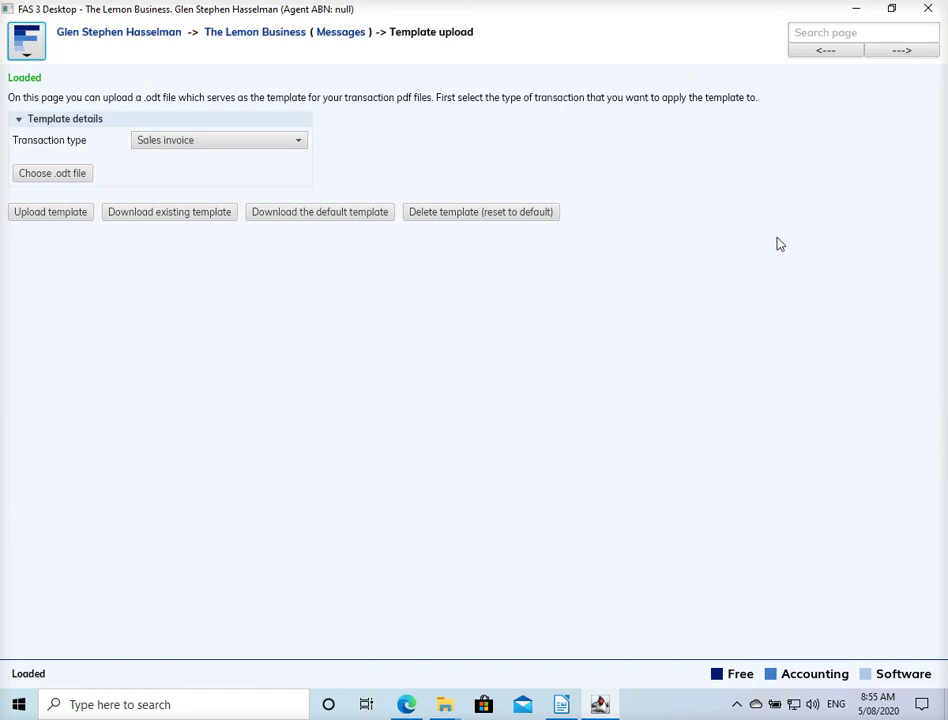
left_click(200, 145)
left_click(200, 147)
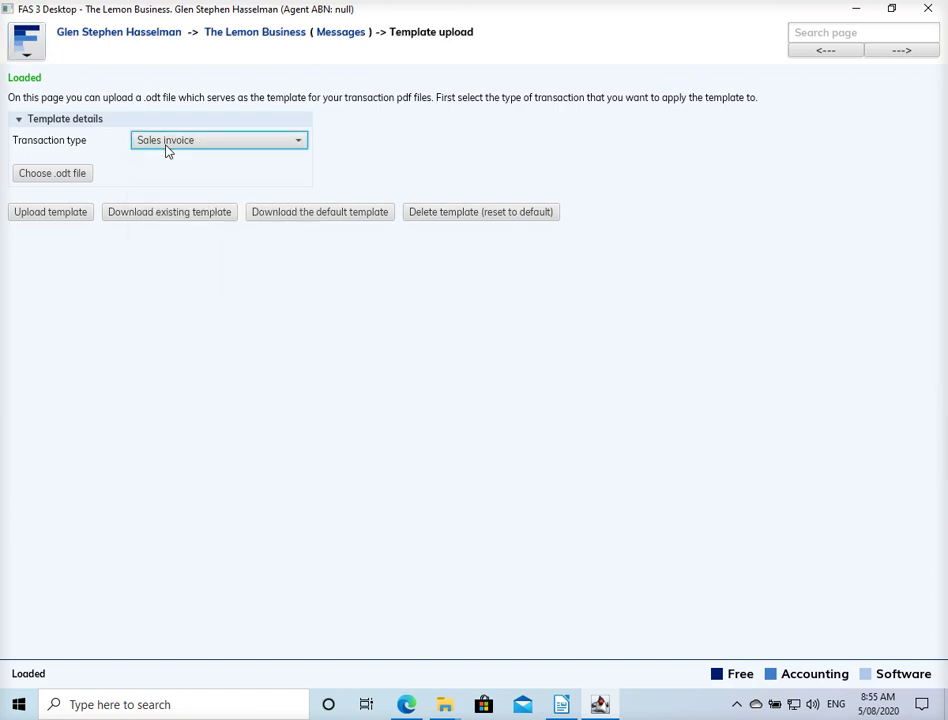
left_click(167, 145)
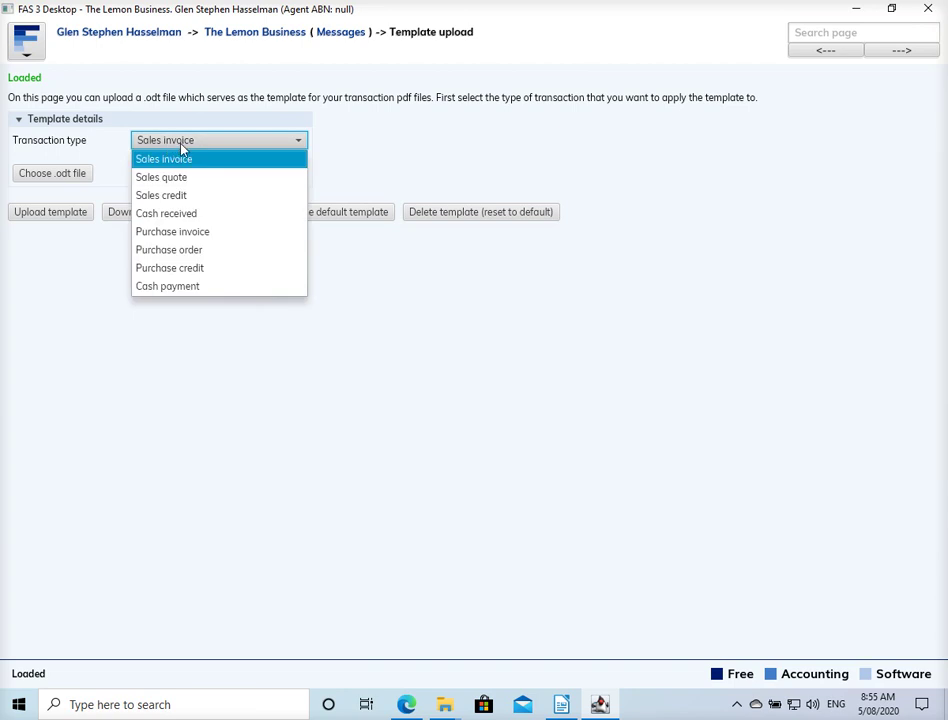
left_click(190, 151)
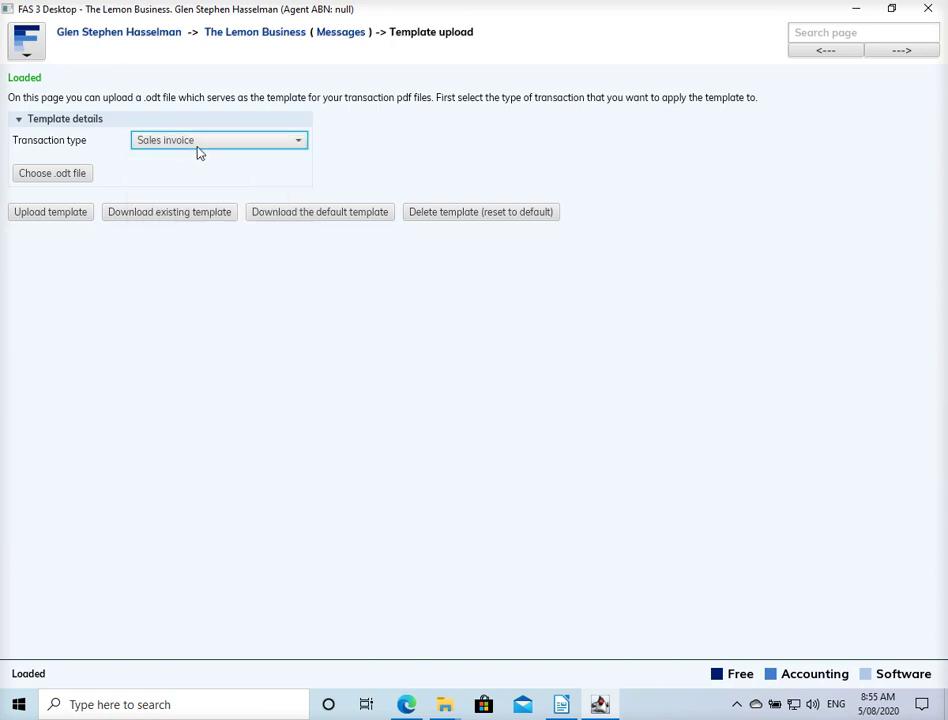
left_click(313, 219)
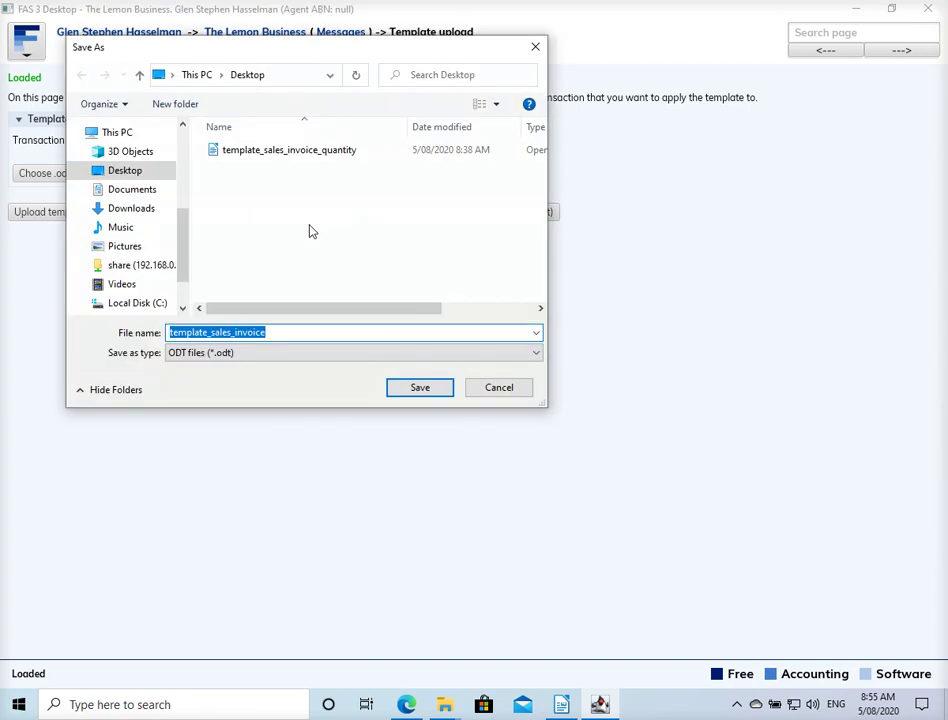
left_click(403, 390)
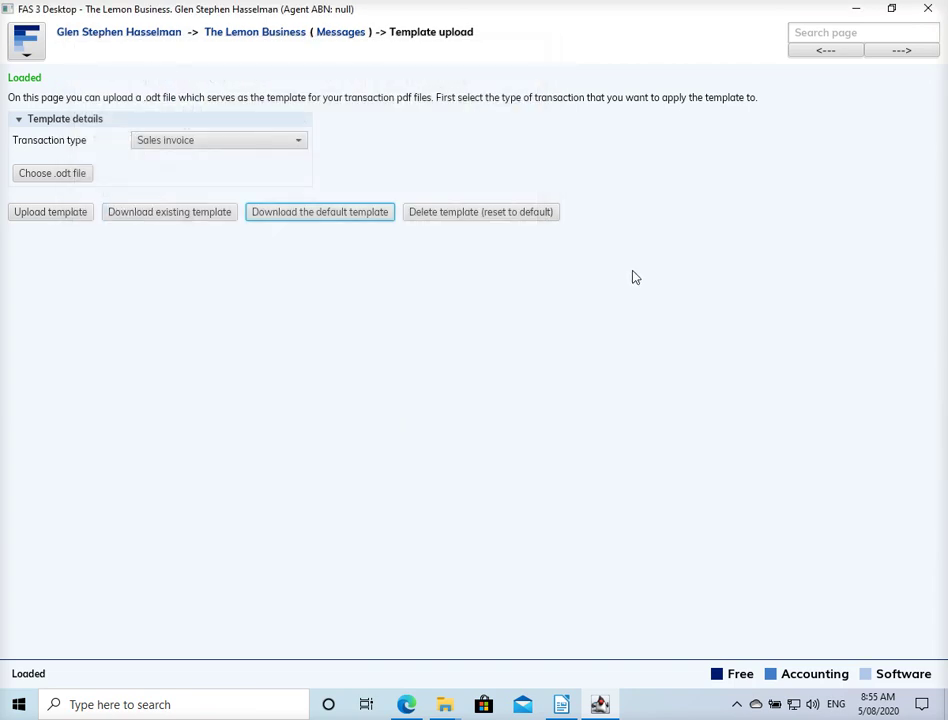
- Open template_sales_invoice from the desktop in LibreOffice Writer, review the default layout and line-item table, and close it
left_click(858, 9)
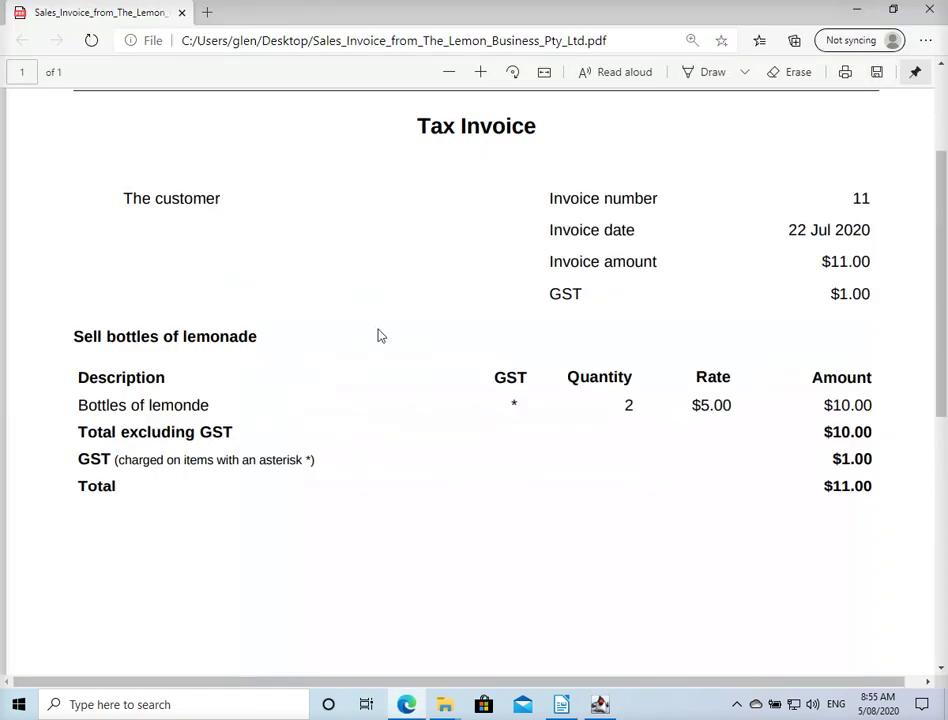
left_click(856, 9)
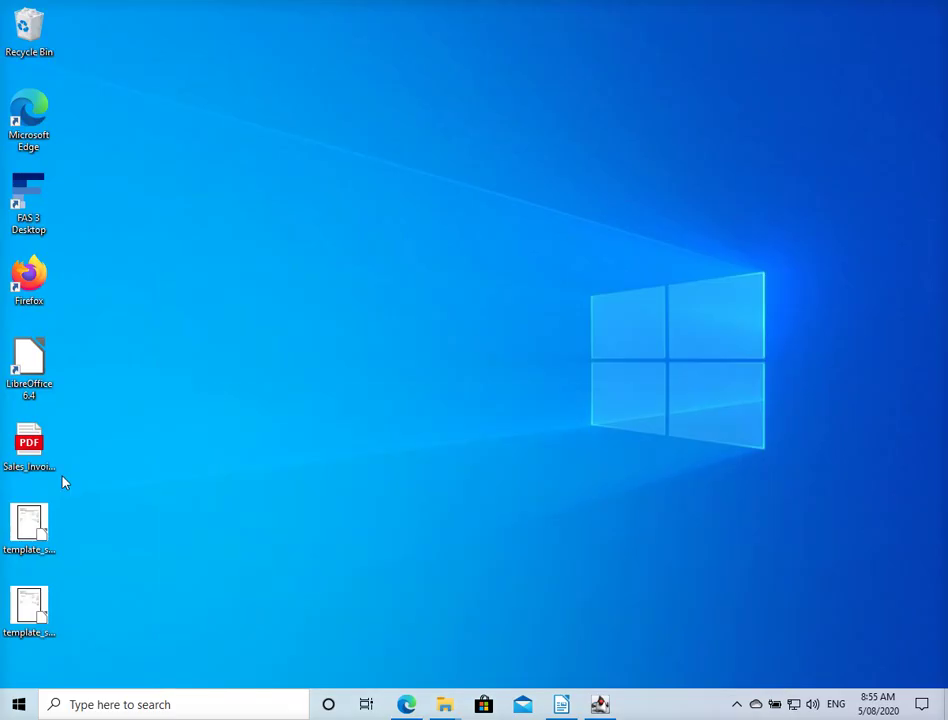
double_click(28, 610)
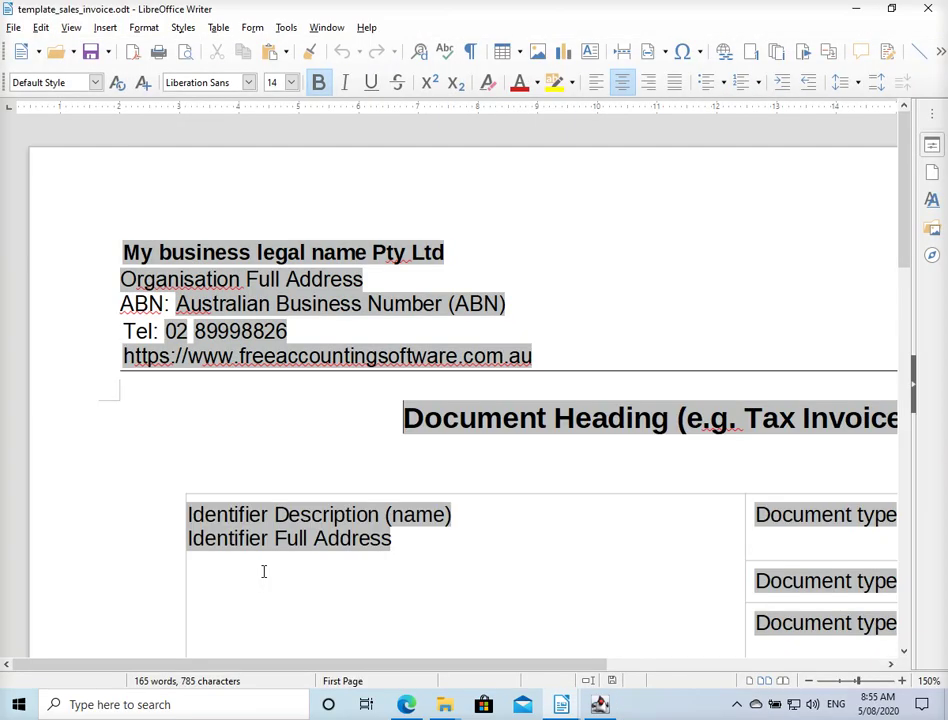
left_click(808, 681)
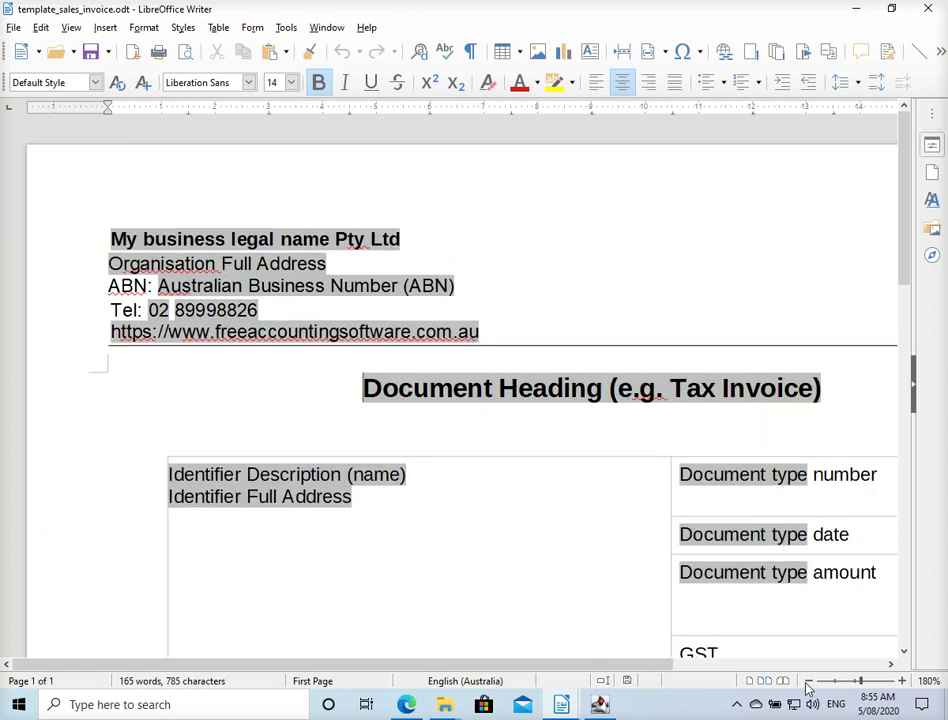
left_click(808, 681)
left_click(808, 681)
scroll(793, 595, "down", 5)
scroll(793, 595, "up", 3)
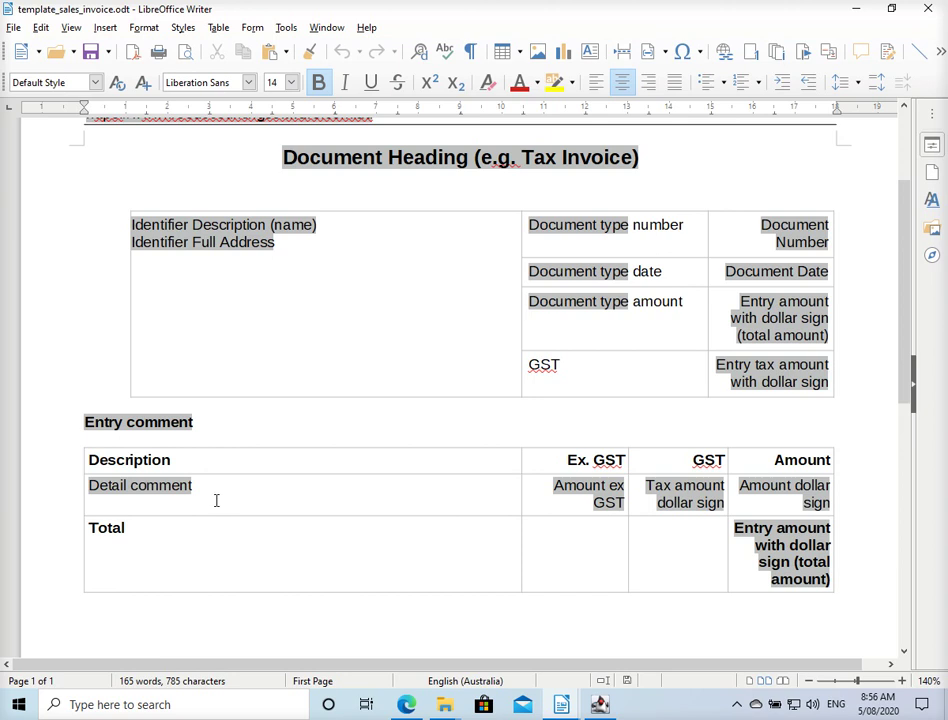
left_click(928, 9)
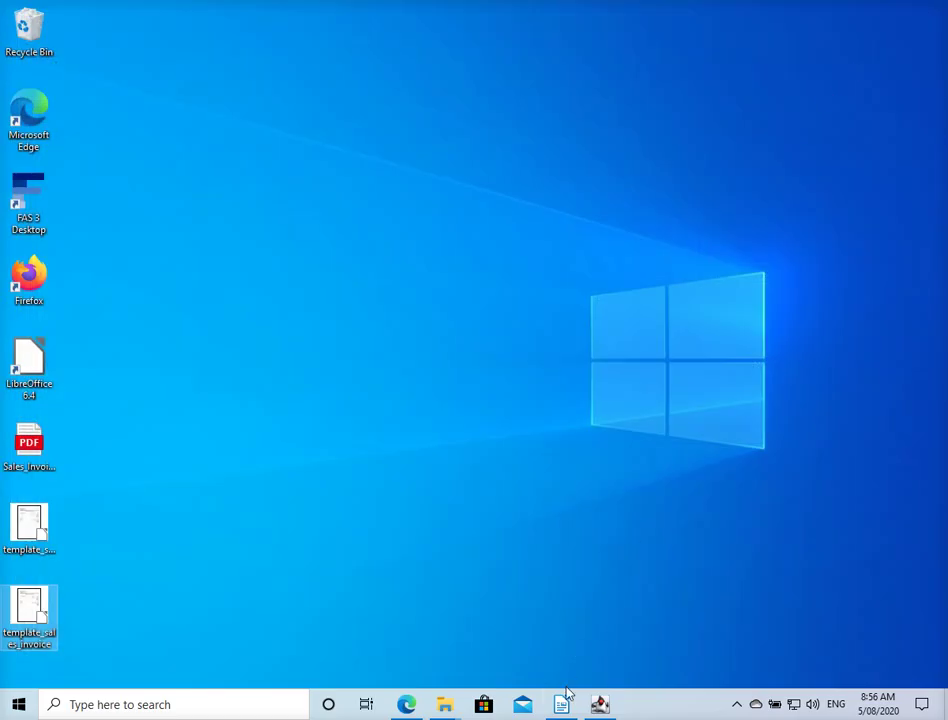
- Switch to template_sales_invoice_quantity.odt in LibreOffice Writer and examine the GST, Quantity, Rate, Amount and total placeholder fields
left_click(563, 706)
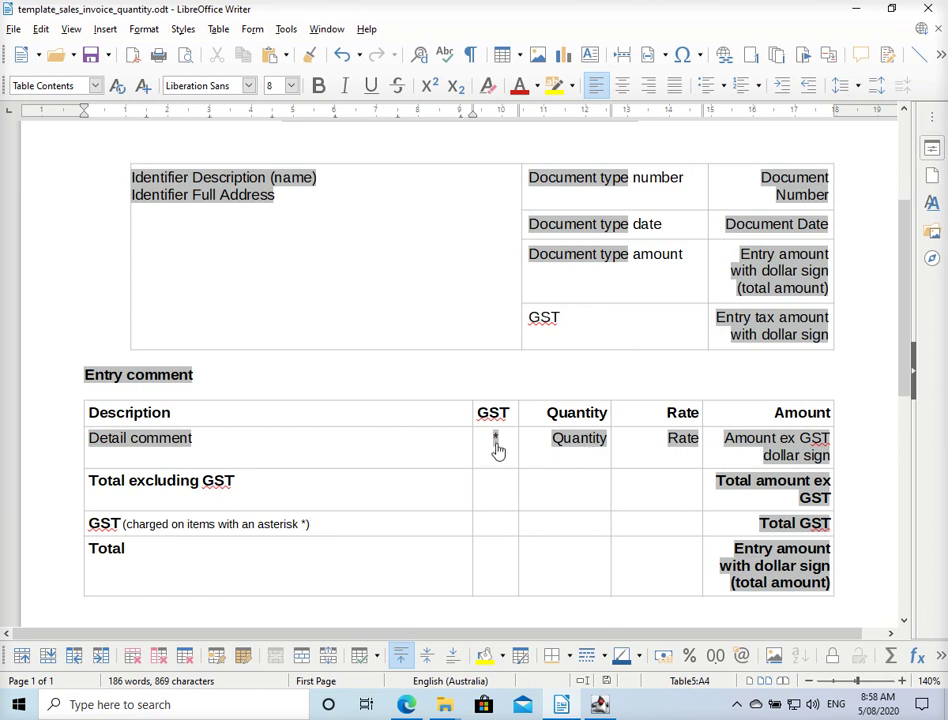
mouse_move(497, 449)
mouse_move(677, 448)
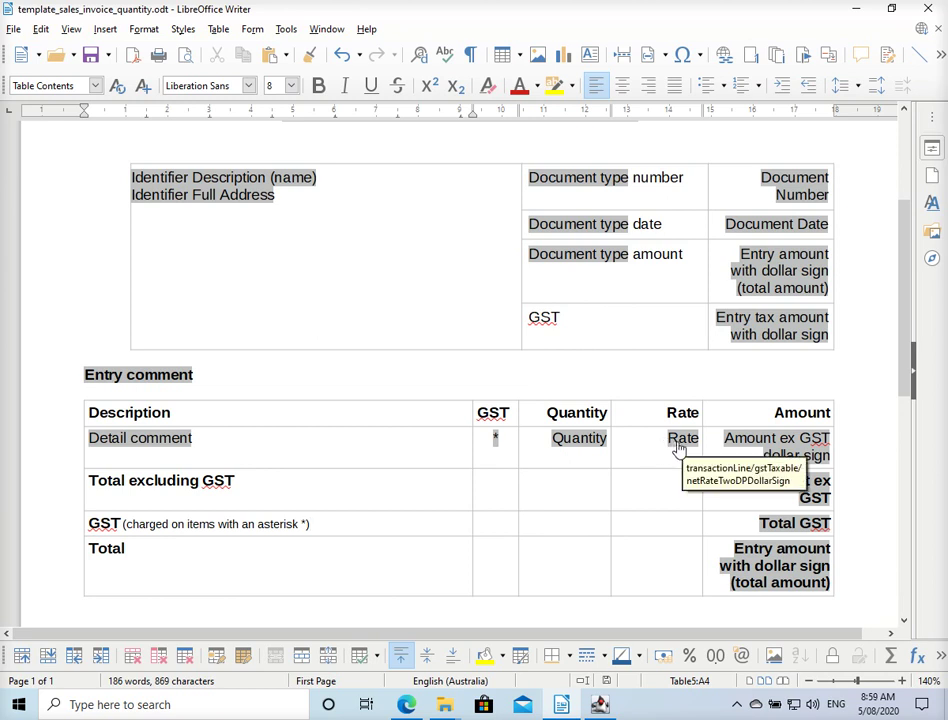
mouse_move(738, 443)
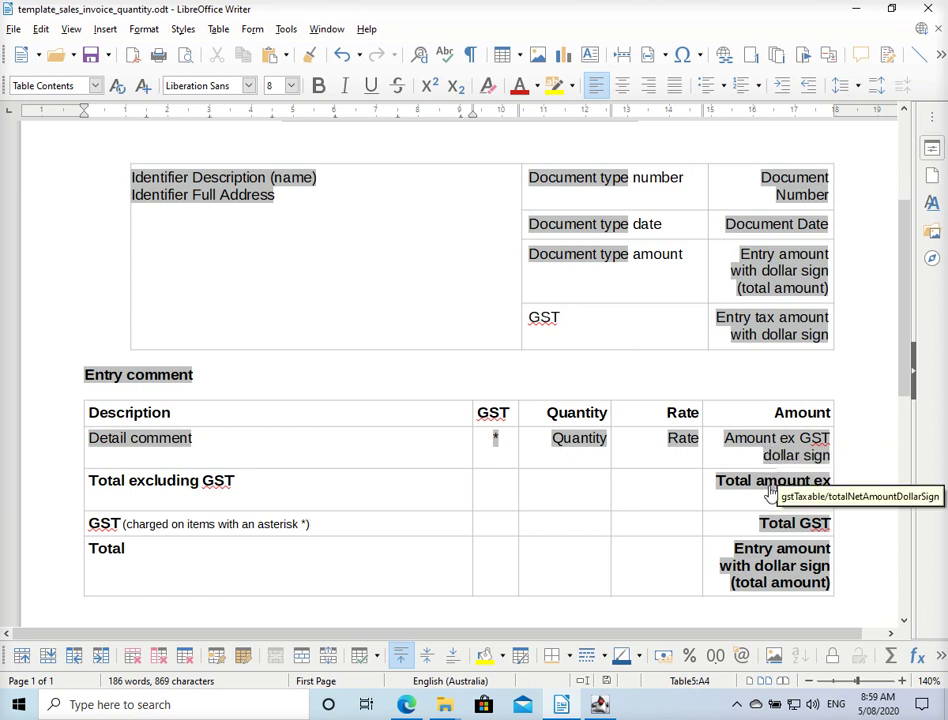
mouse_move(772, 532)
mouse_move(763, 568)
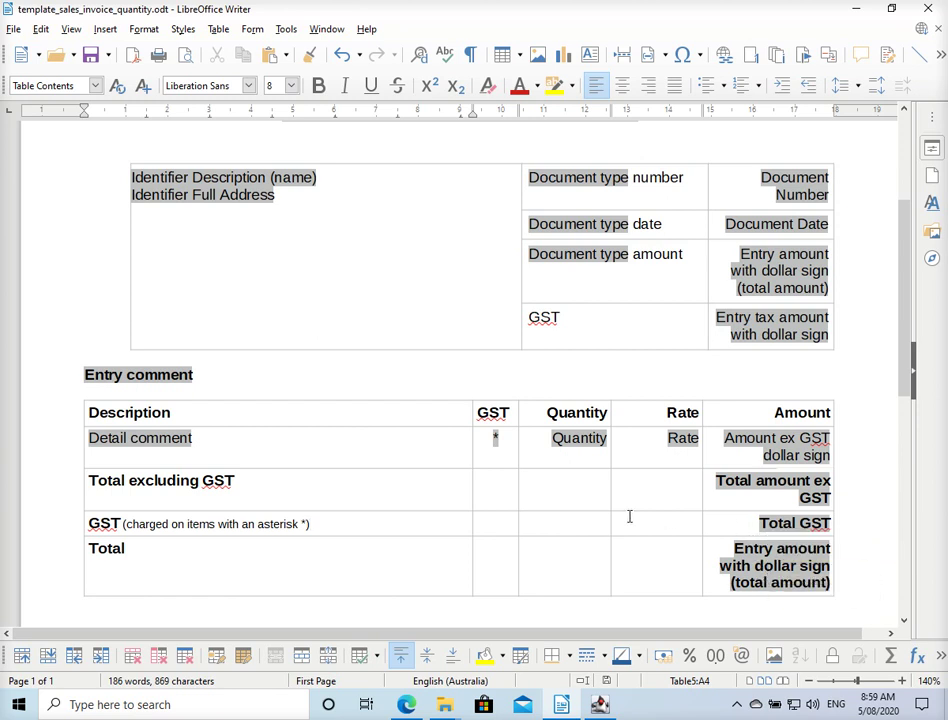
mouse_move(561, 704)
scroll(719, 530, "up", 4)
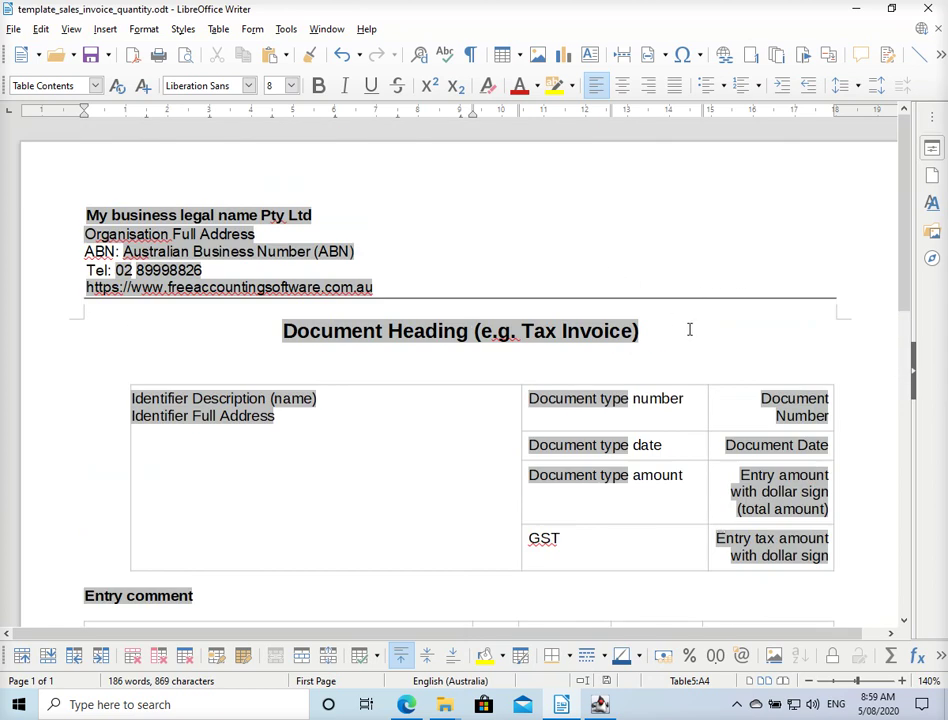
scroll(688, 330, "down", 4)
scroll(287, 515, "down", 2)
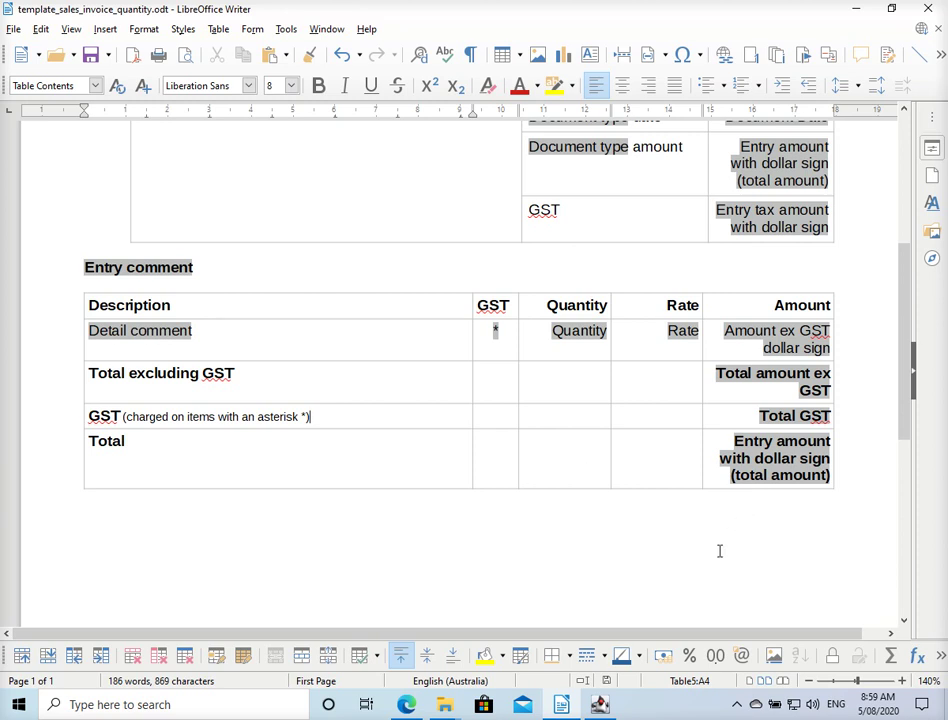
- Return to FAS 3 Desktop and upload template_sales_invoice_quantity.odt from the Desktop as the Sales invoice template
mouse_move(607, 699)
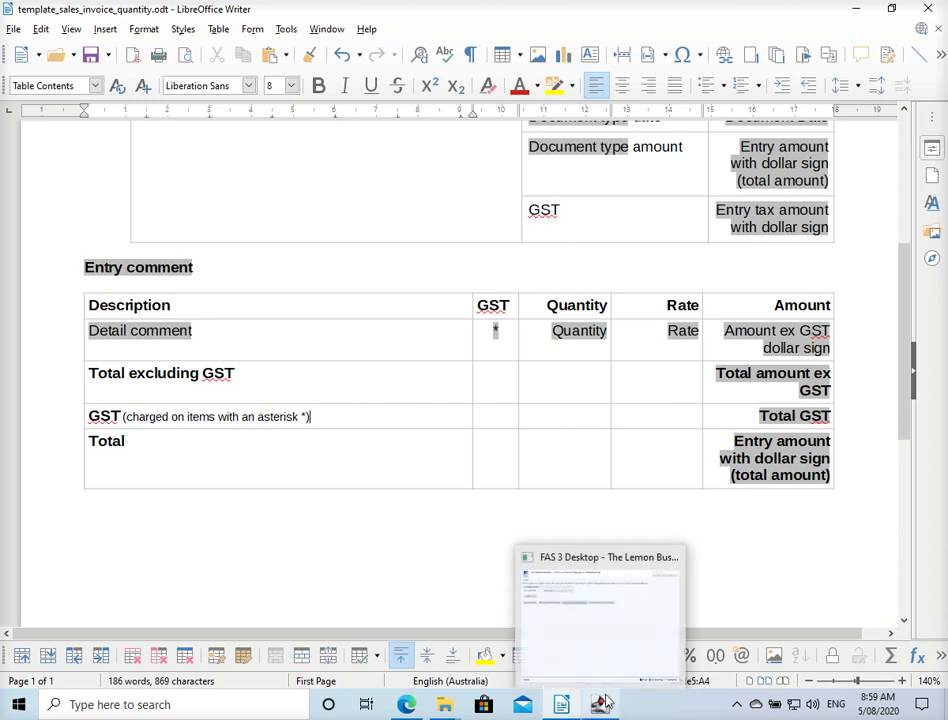
mouse_move(626, 571)
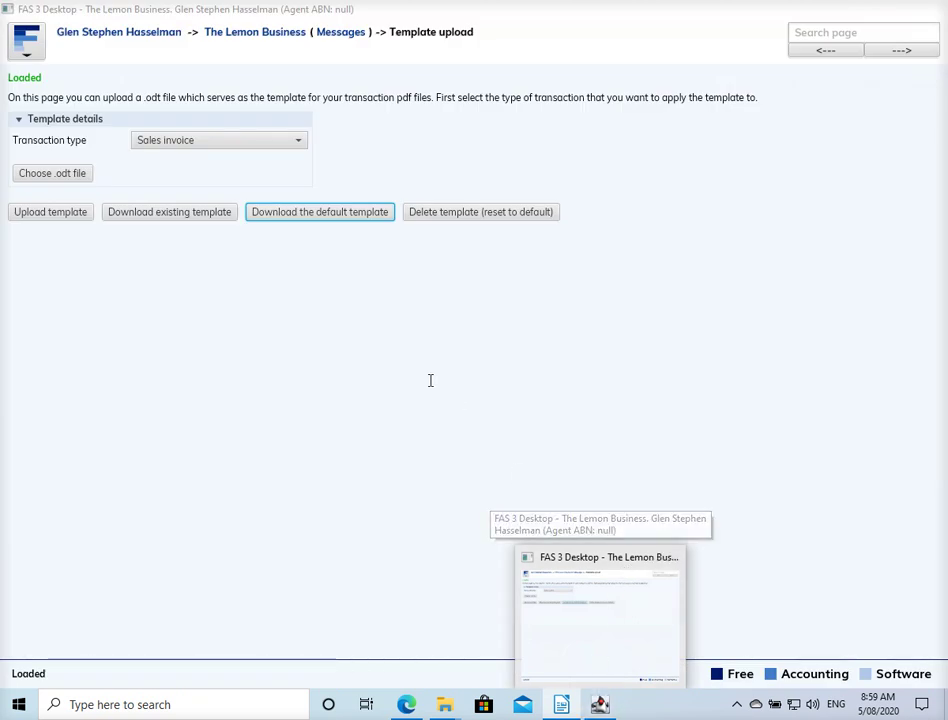
left_click(600, 708)
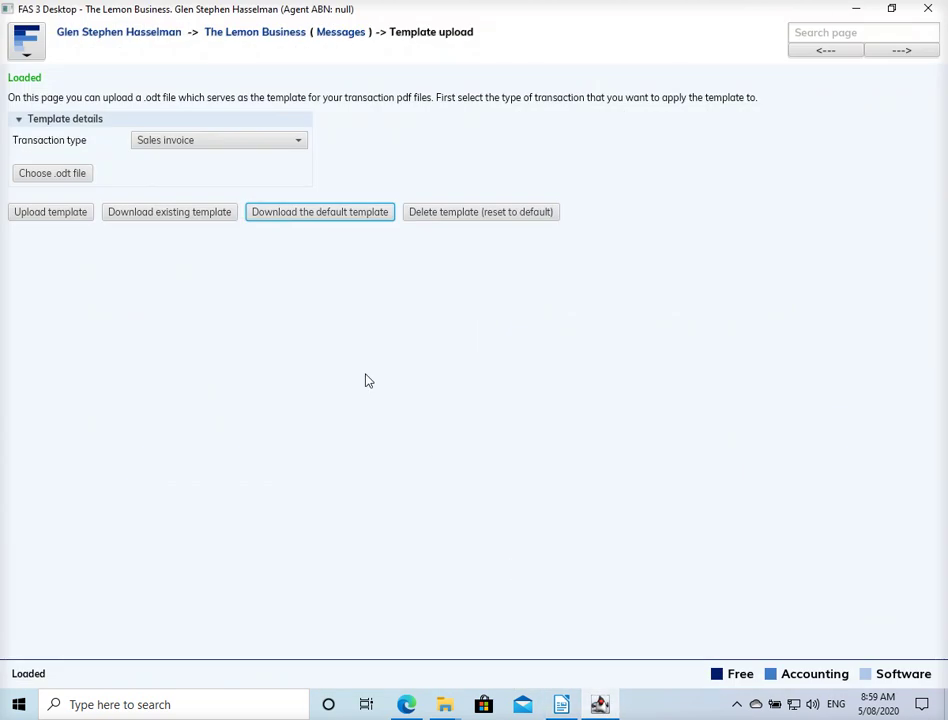
left_click(85, 180)
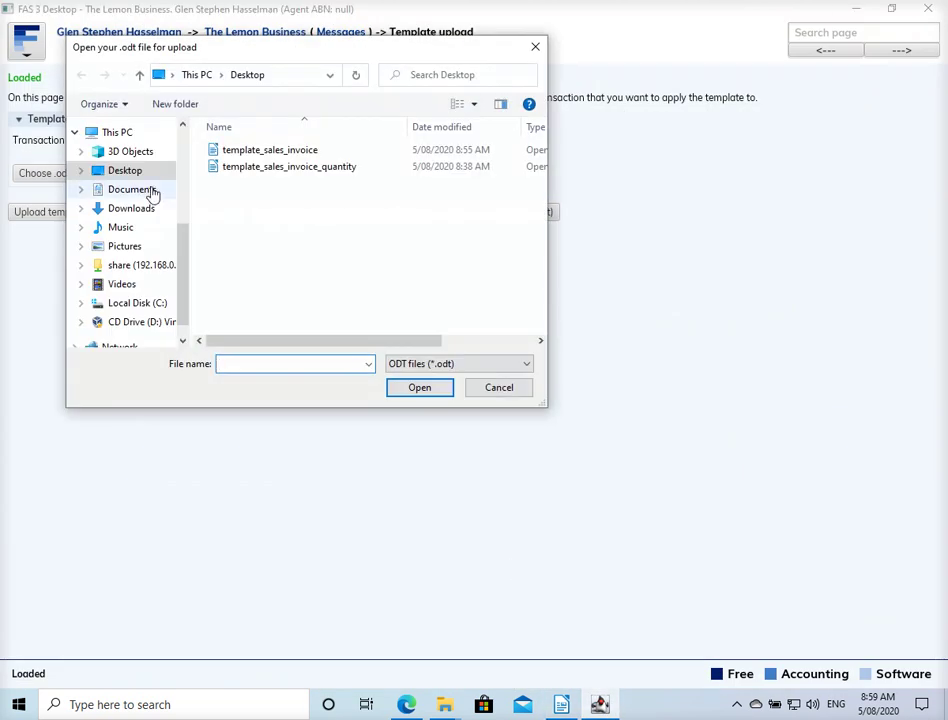
left_click(310, 170)
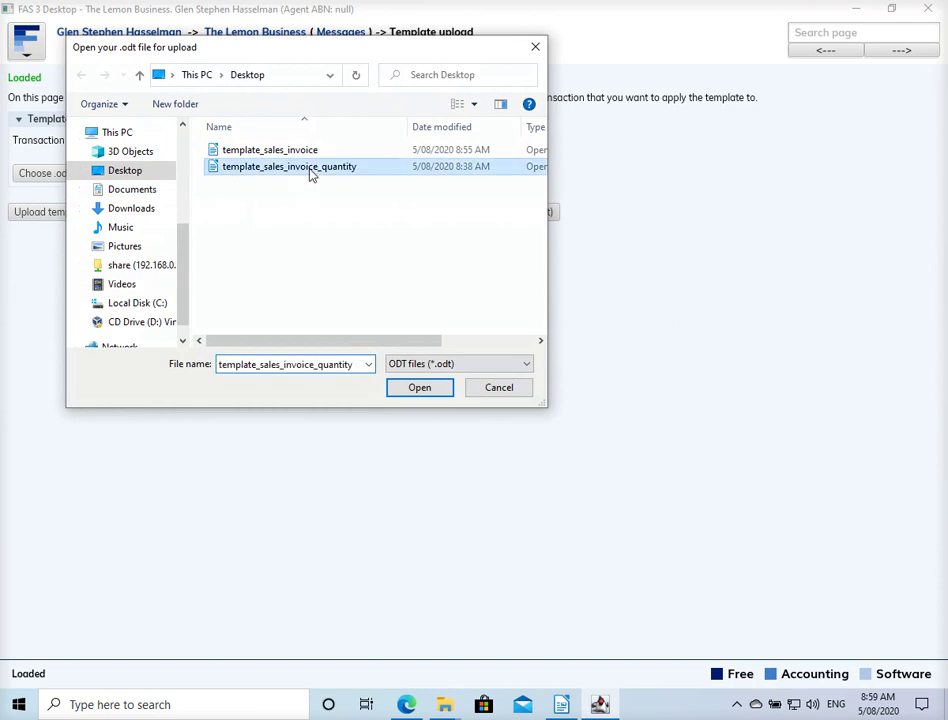
left_click(410, 396)
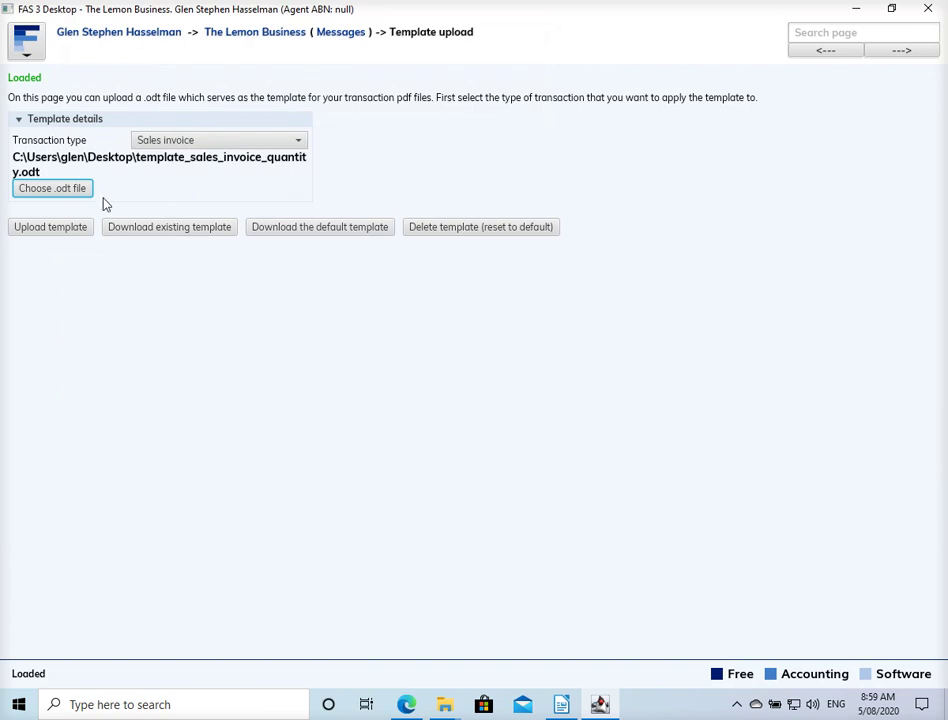
left_click(50, 227)
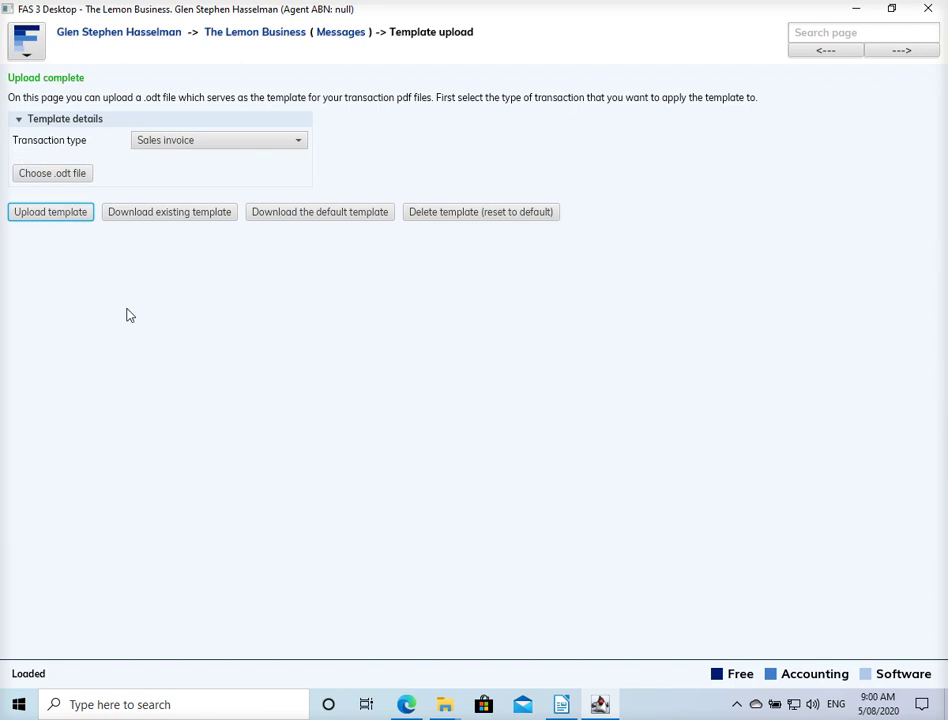
- Open the "Sell bottles of lemonade" invoice from The Lemon Business's sales worksheet and save its transaction PDF to the Desktop as Sales_Invoice_from_The_Lemon_Business_Pty_Ltd
left_click(287, 38)
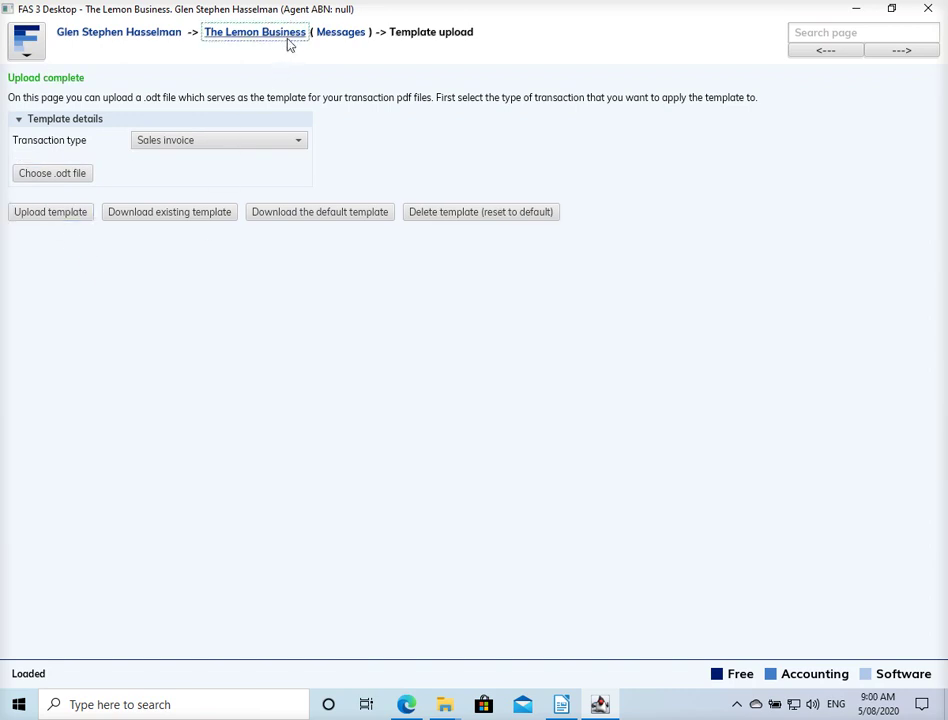
left_click(143, 140)
double_click(294, 238)
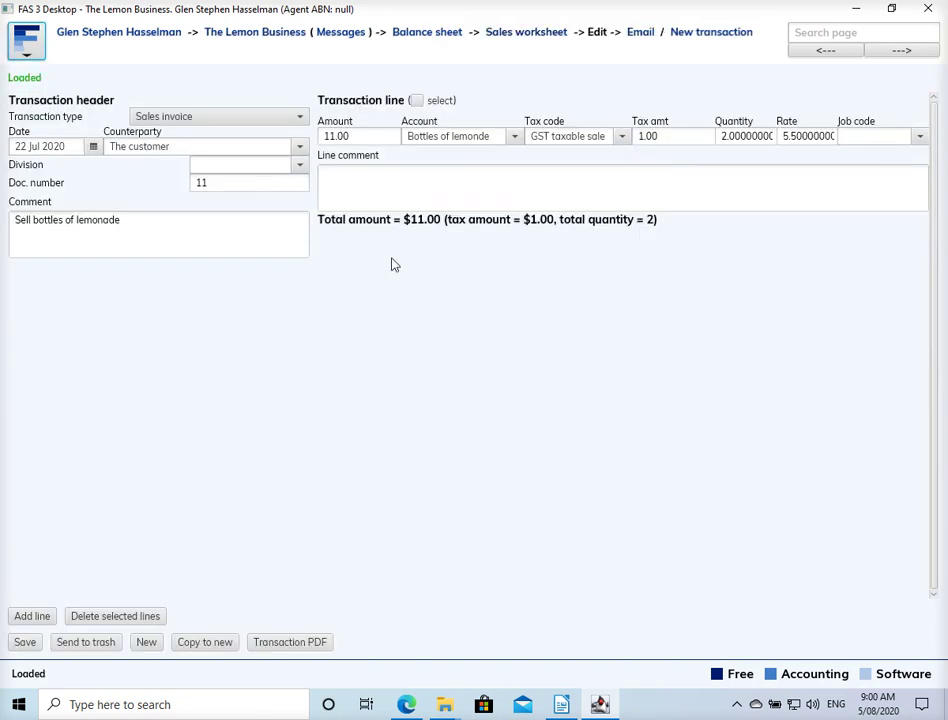
left_click(291, 643)
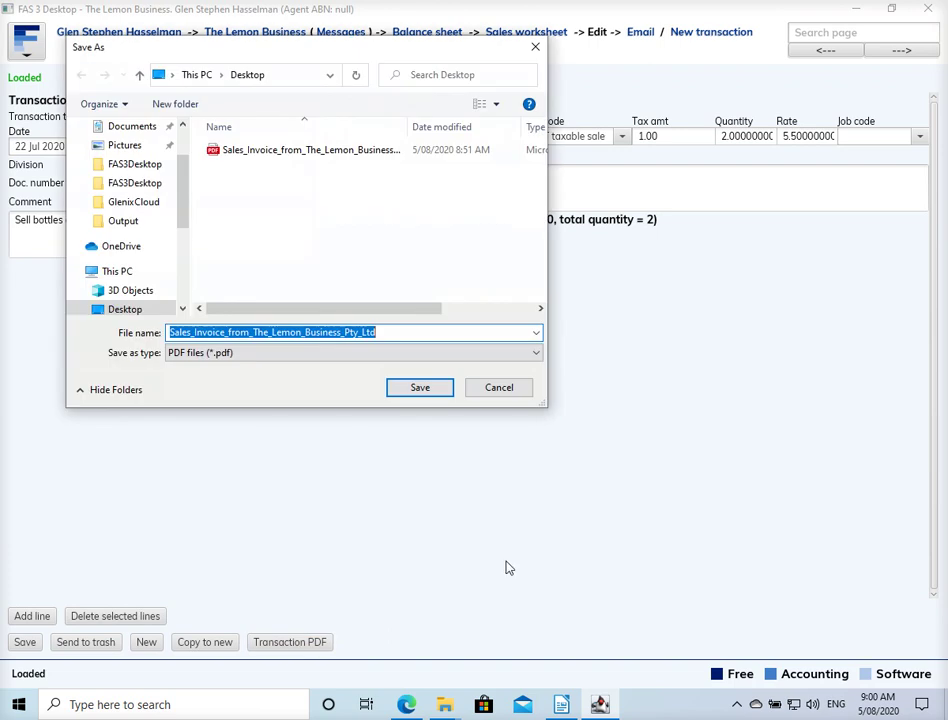
left_click(439, 391)
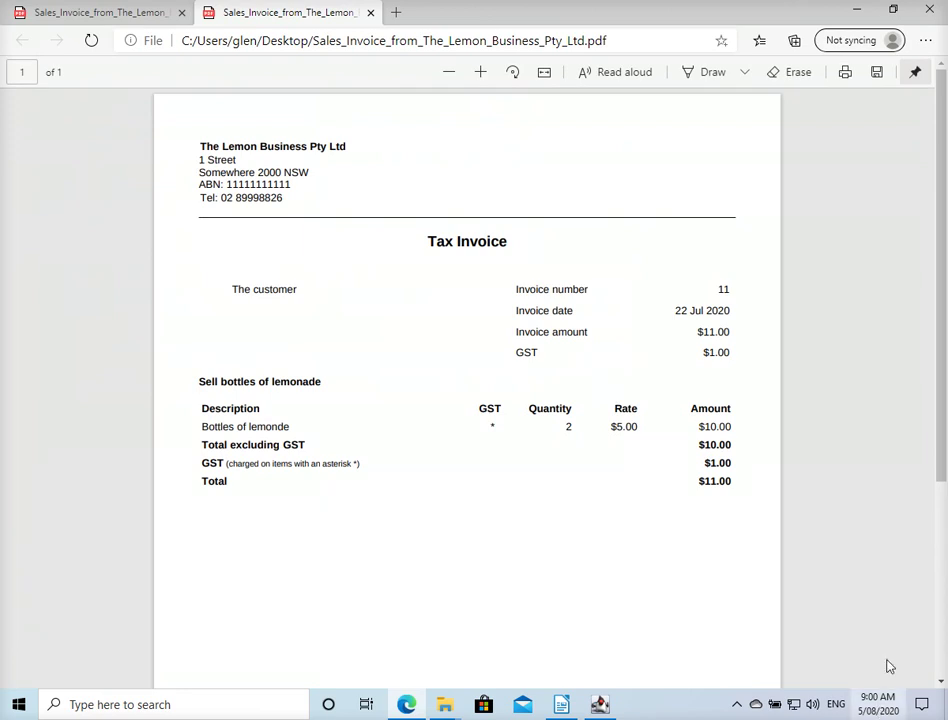
- Enlarge the newly generated invoice PDF and check its Quantity and Rate columns
left_click(479, 75)
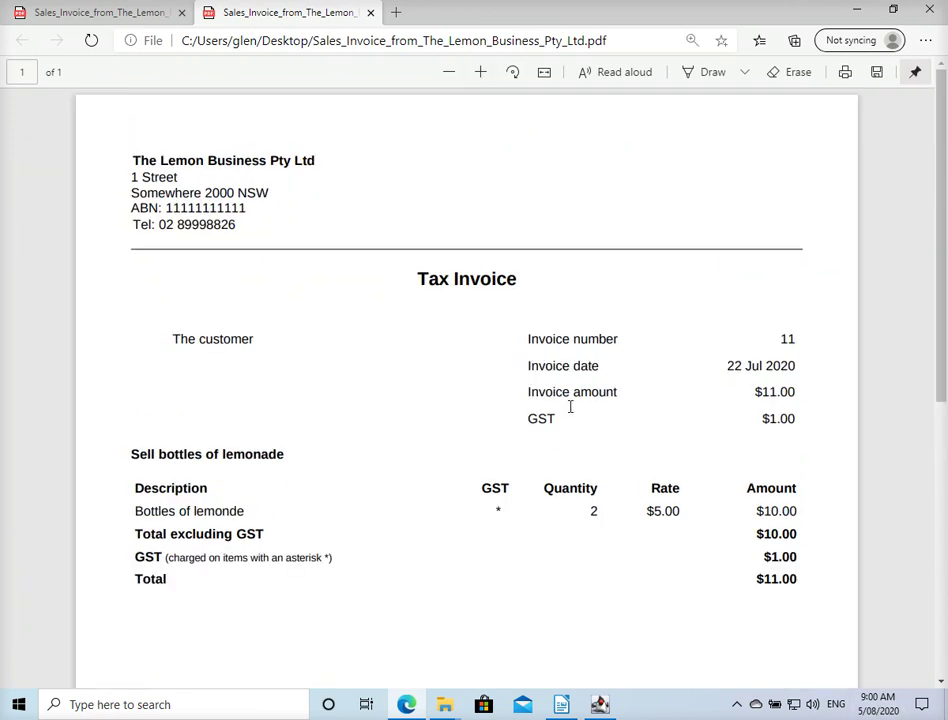
left_click_drag(545, 487, 597, 497)
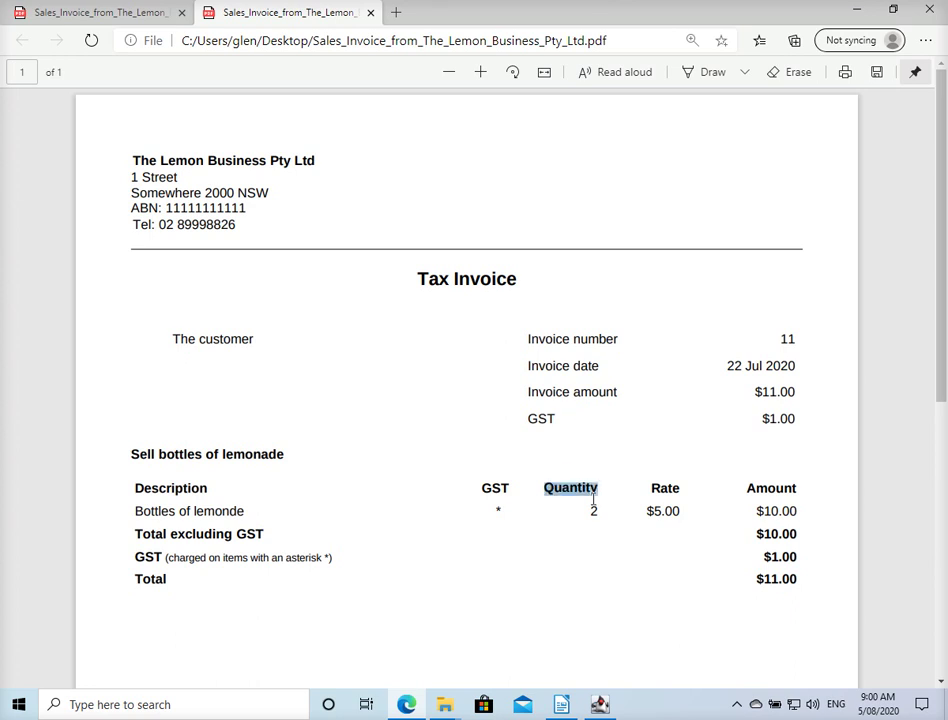
double_click(662, 487)
left_click(667, 516)
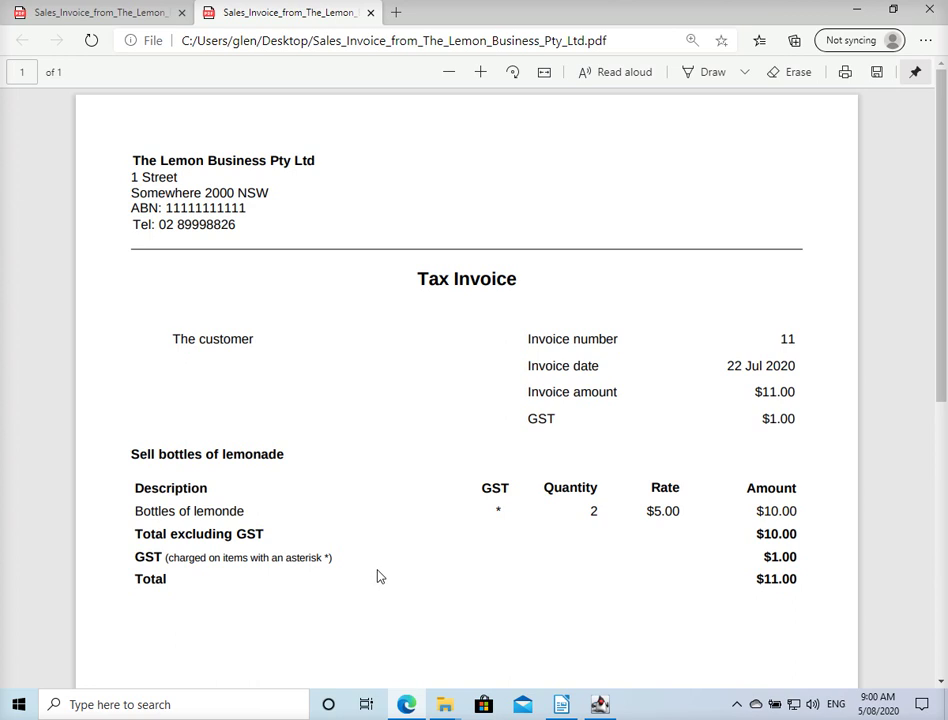